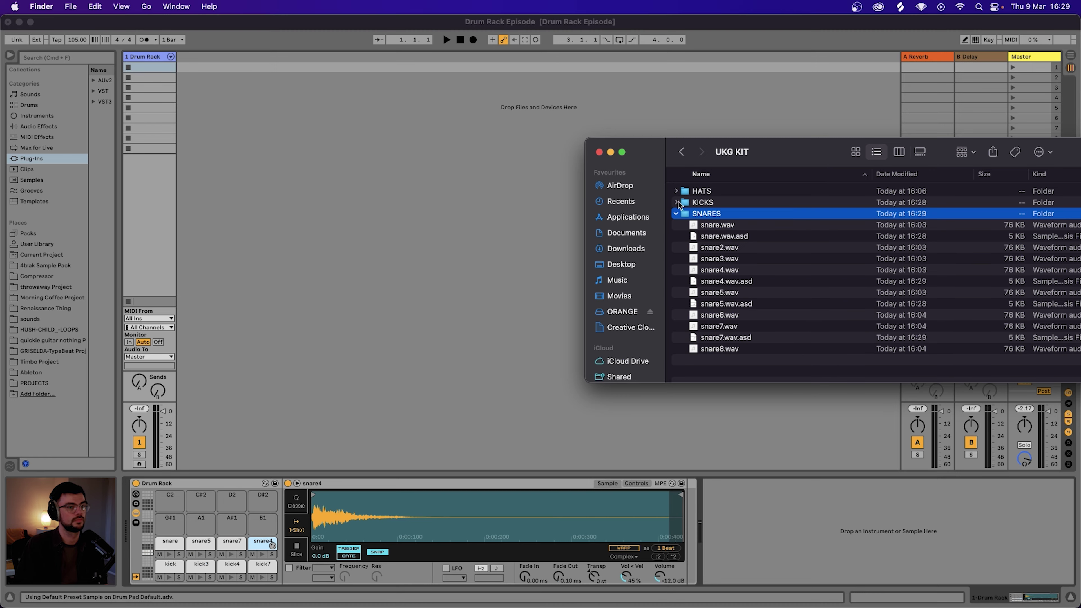
Load hat.wav, hat4.wav, hat5.wav and hat8.wav from the HATS folder onto the four empty pads above the snares.
click(675, 192)
drag(713, 202, 170, 523)
drag(715, 247, 201, 524)
drag(715, 270, 232, 523)
drag(715, 315, 263, 524)
click(259, 500)
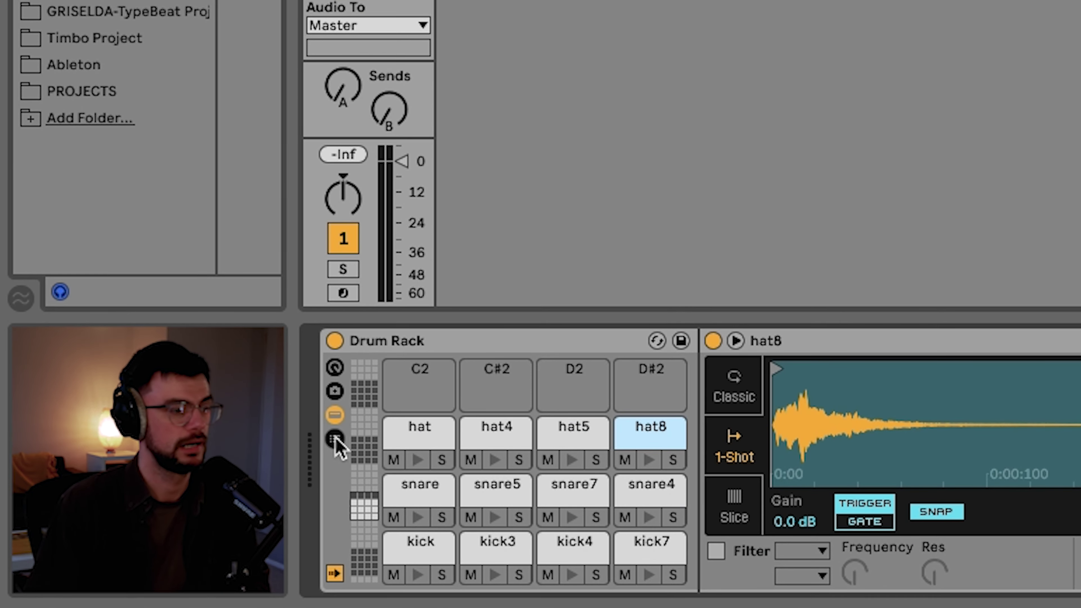
Show the Drum Rack's chain list, select the kick pad and arm the drum track.
click(335, 439)
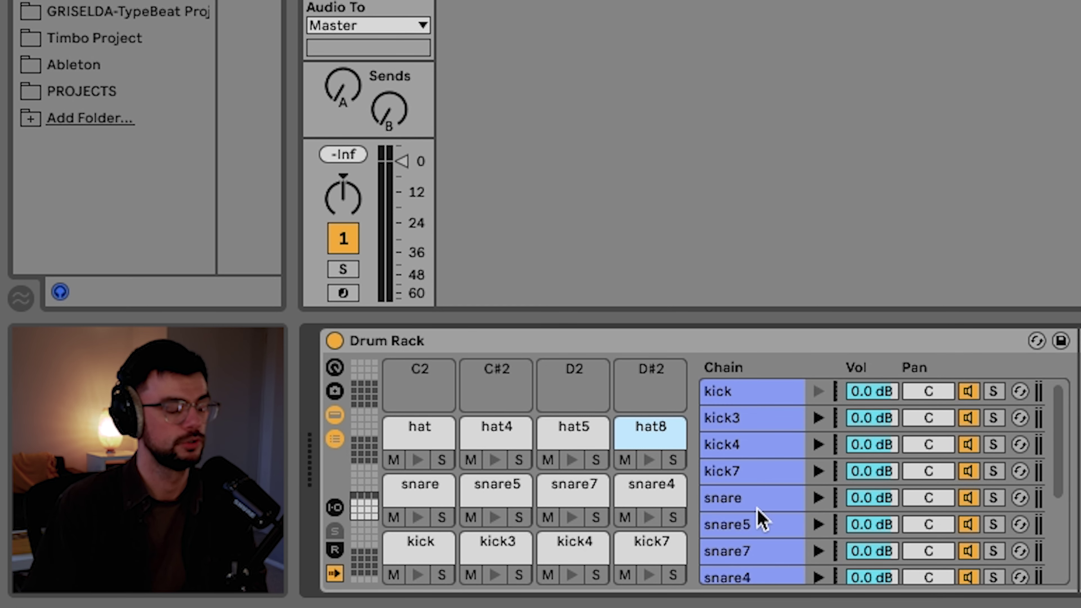
click(407, 547)
click(343, 294)
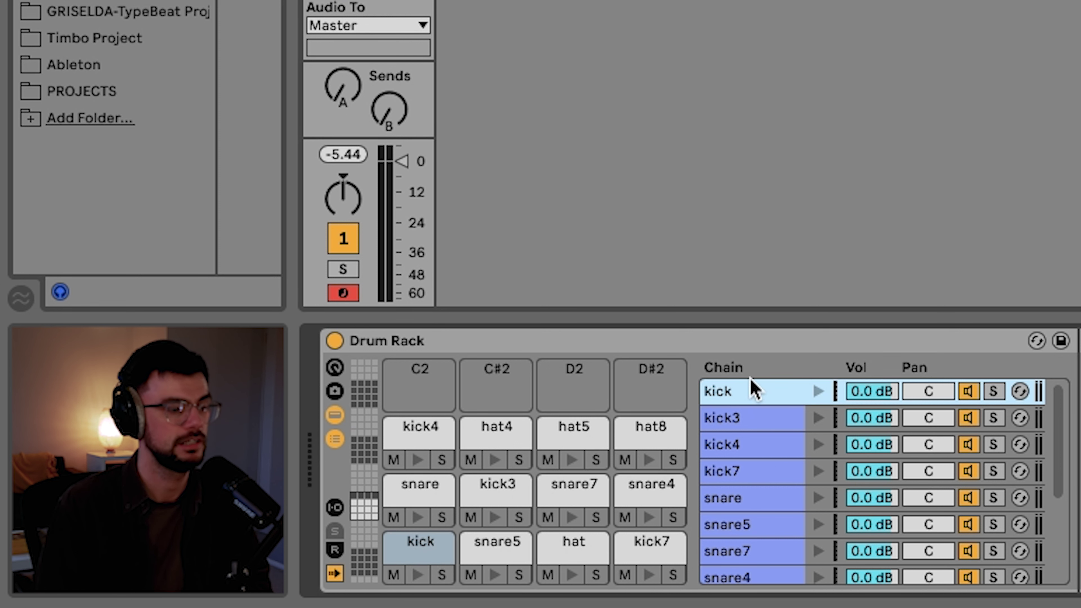
Sort the chains in the Drum Rack's chain list.
right_click(751, 404)
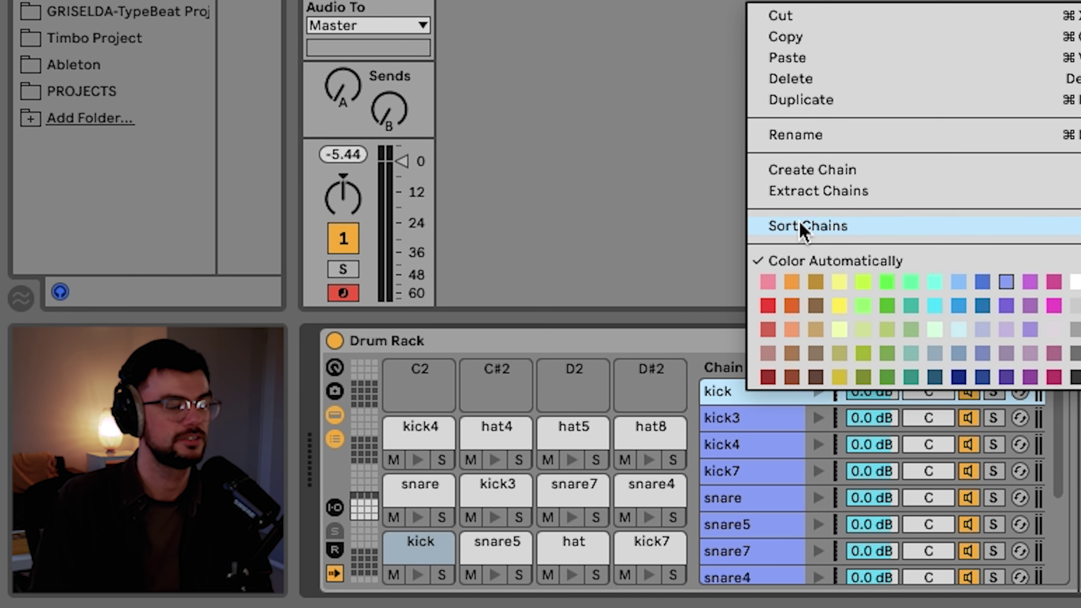
click(803, 230)
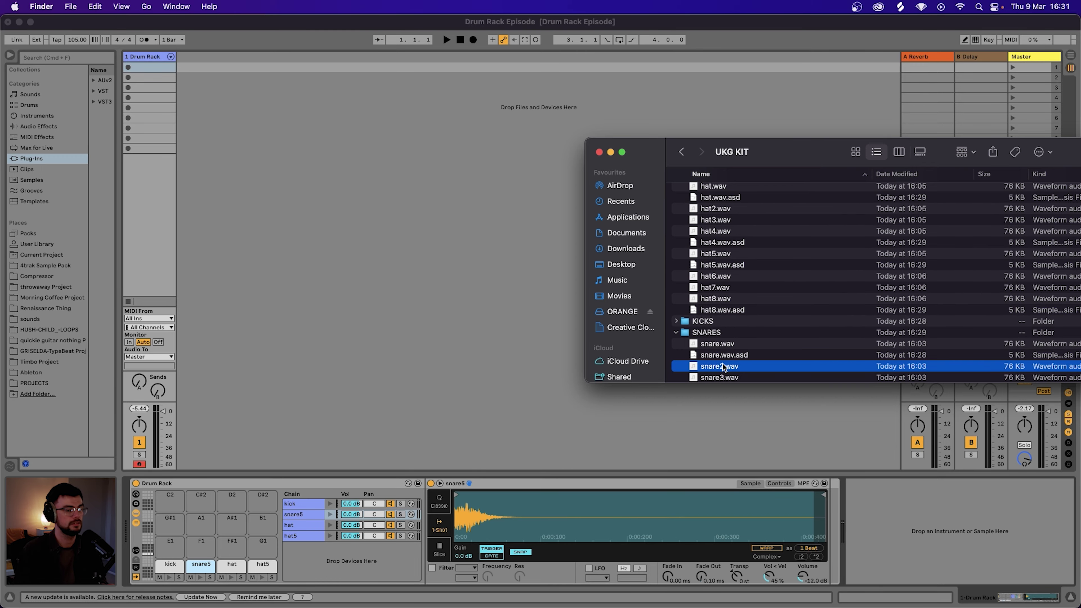
Layer snare2.wav with the snare5 pad's sample and toggle the two chains' activators to hear each layer separately.
drag(724, 367, 157, 558)
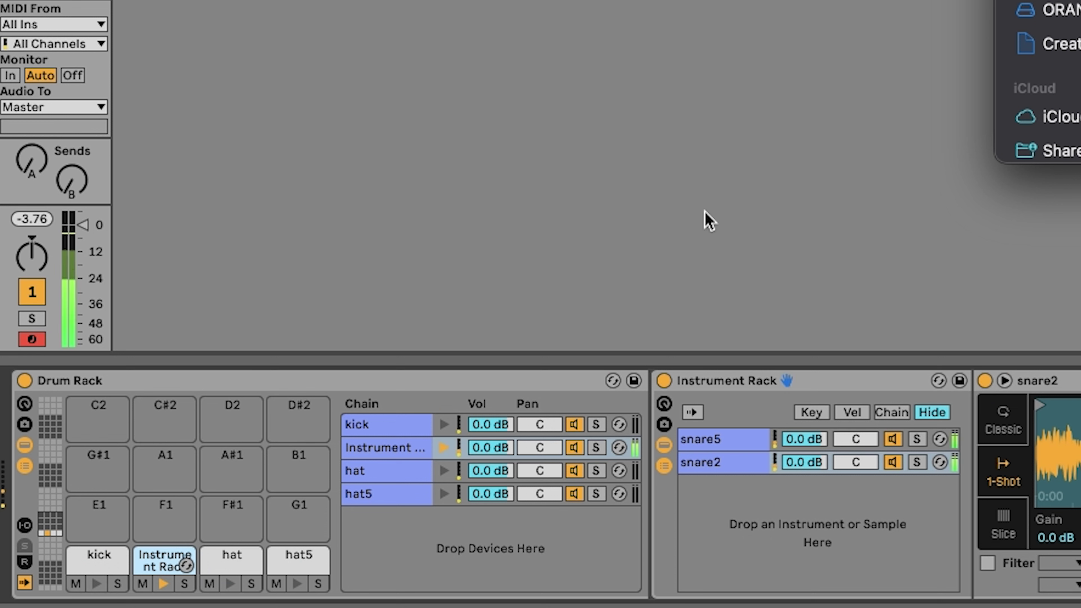
click(893, 440)
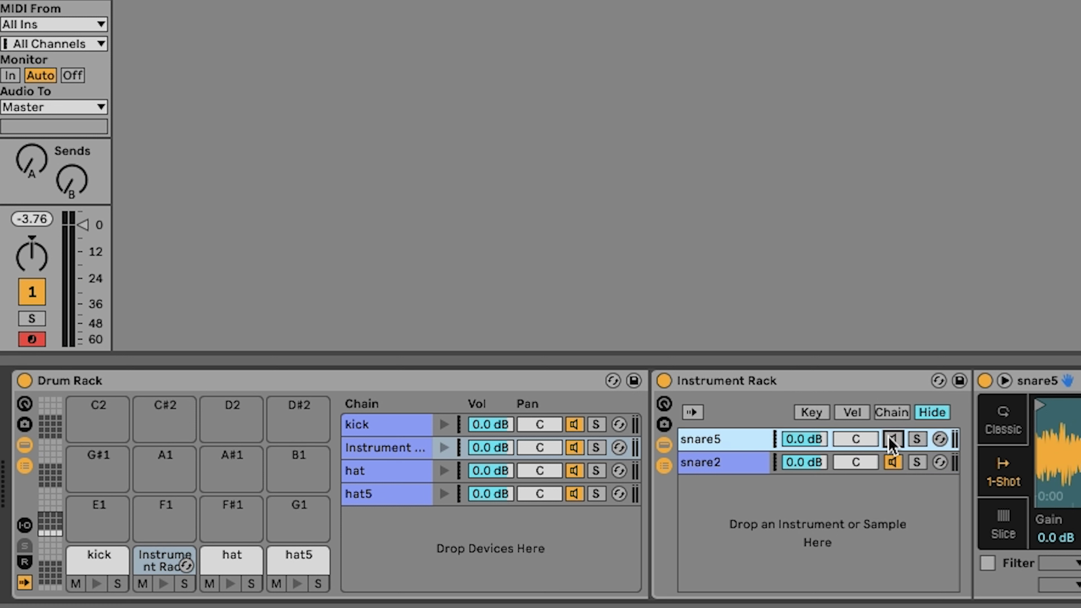
click(892, 440)
click(893, 463)
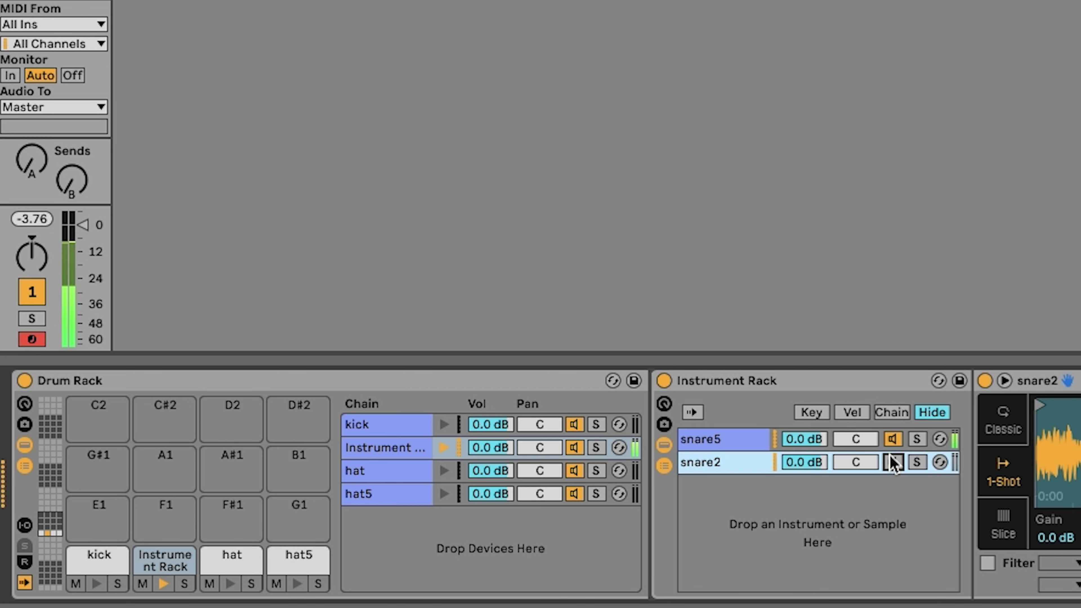
Pan the snare2 layer to 50L and the snare5 layer to the opposite side, and adjust snare2's volume.
drag(856, 462, 856, 489)
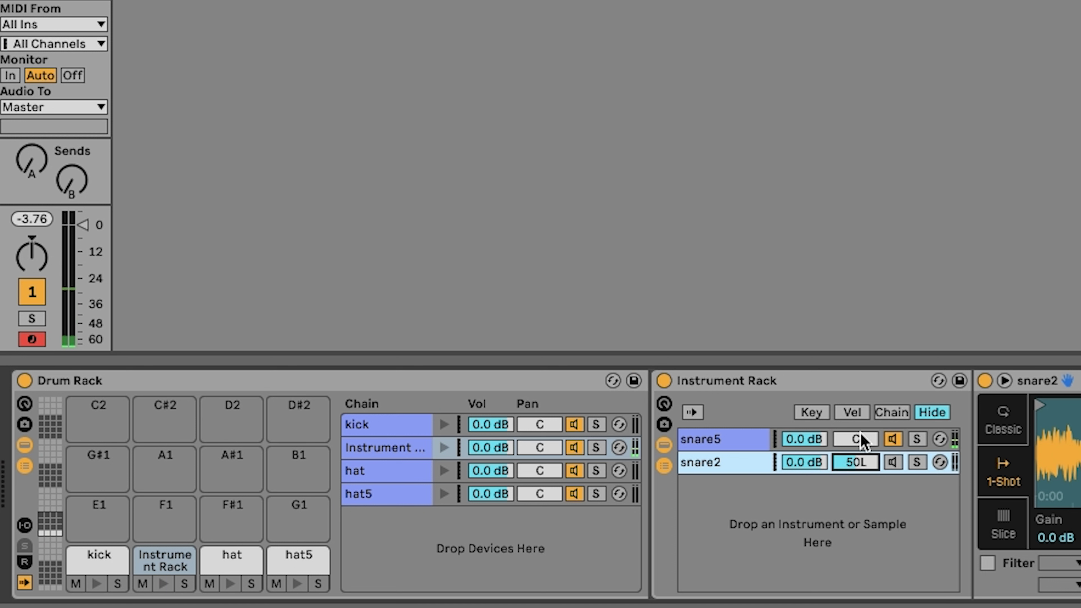
drag(862, 441, 862, 419)
drag(803, 462, 804, 466)
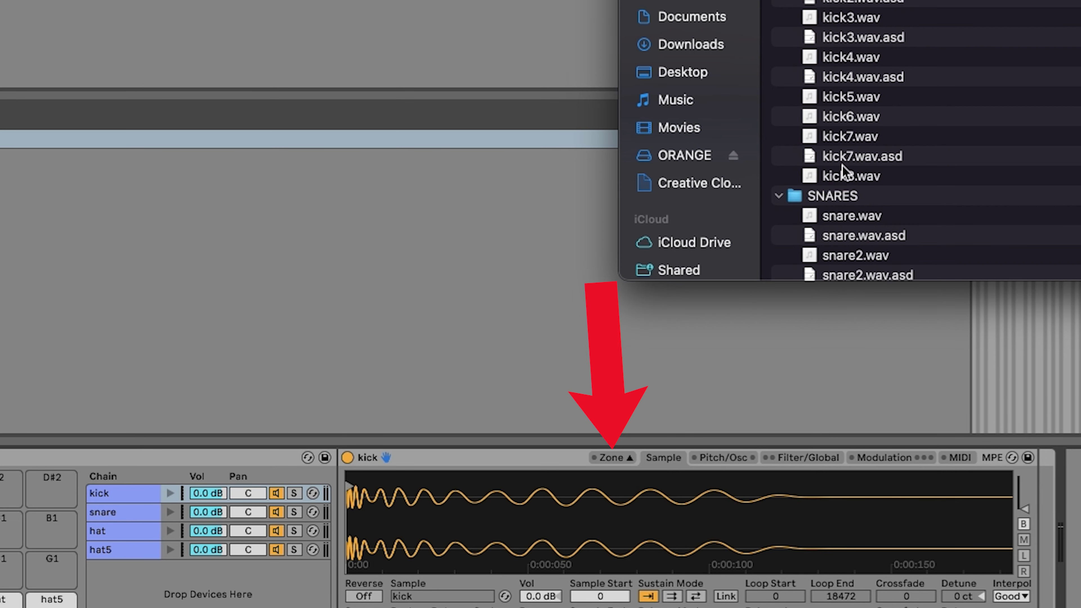
Add the samples kick.wav to kick8.wav from the KICKS folder to the kick pad's sampler zone list.
shift+click(841, 172)
drag(832, 76, 251, 261)
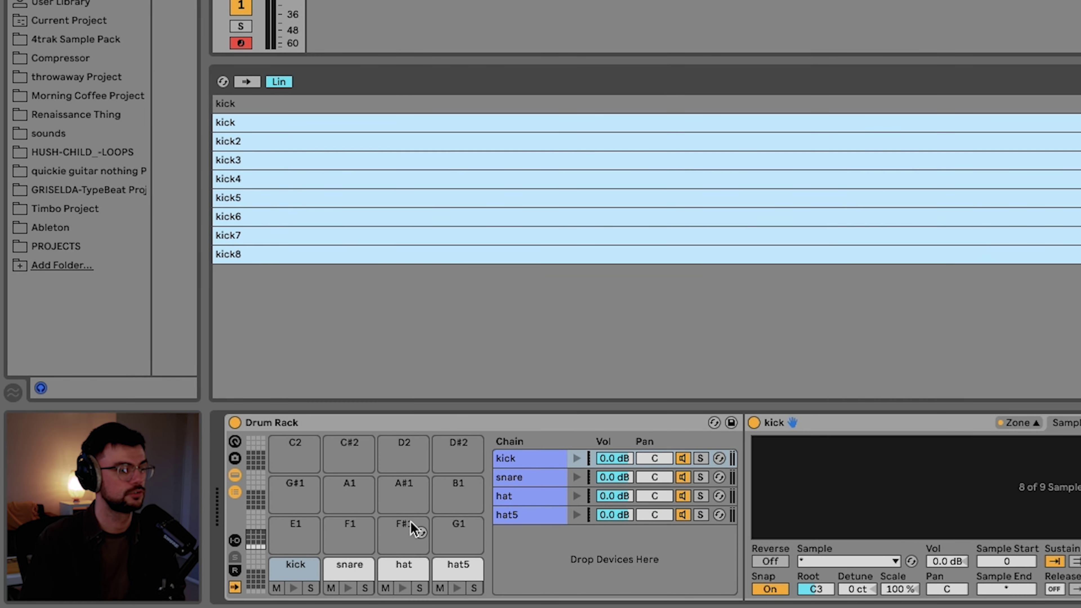
Add the SNARES samples to the snare pad's zone list and the HATS samples to the hat pad's zone list.
click(271, 577)
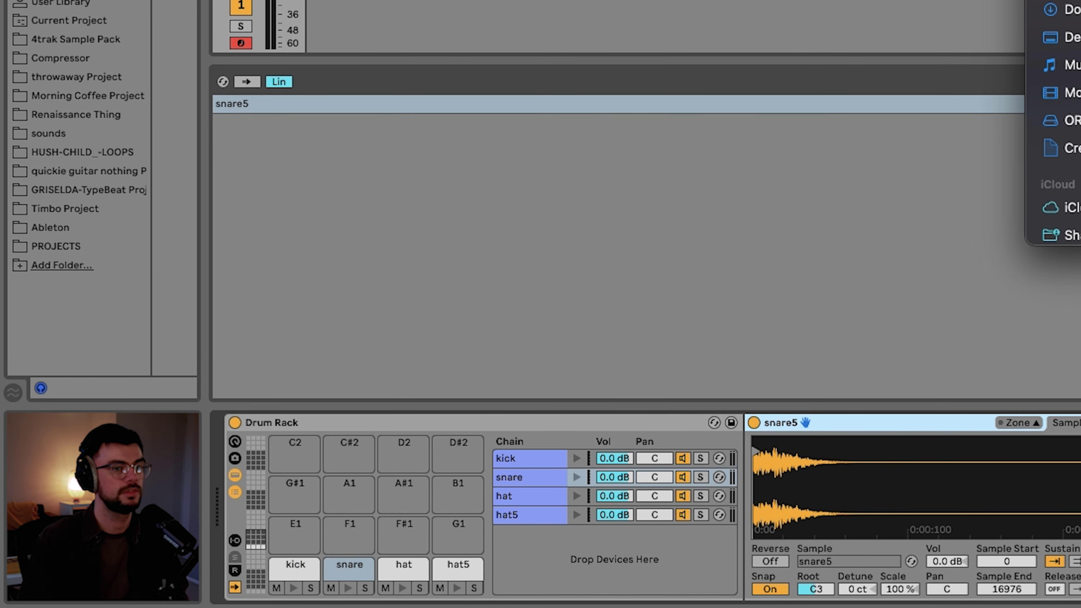
drag(1078, 192, 705, 244)
click(403, 566)
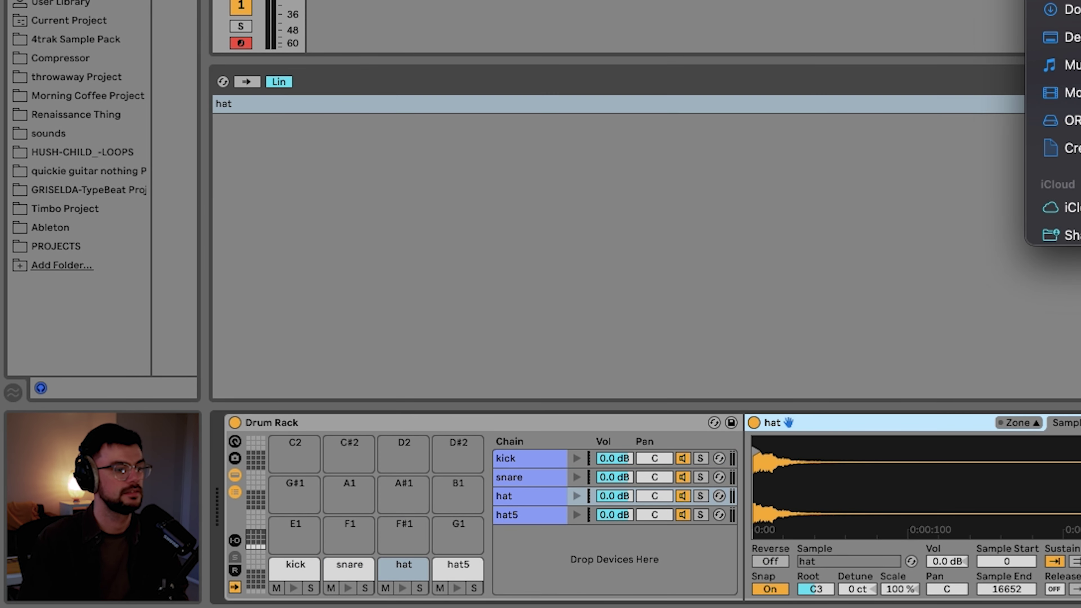
drag(1078, 192, 720, 333)
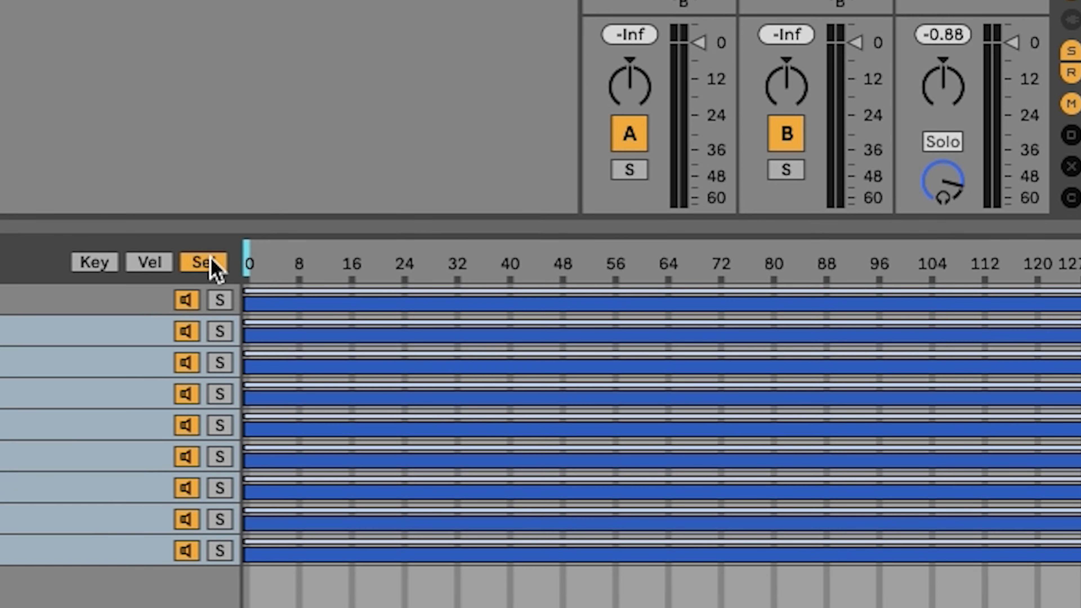
Distribute the kick samples' selector ranges equally and sweep the sample selector across them.
click(457, 301)
right_click(298, 300)
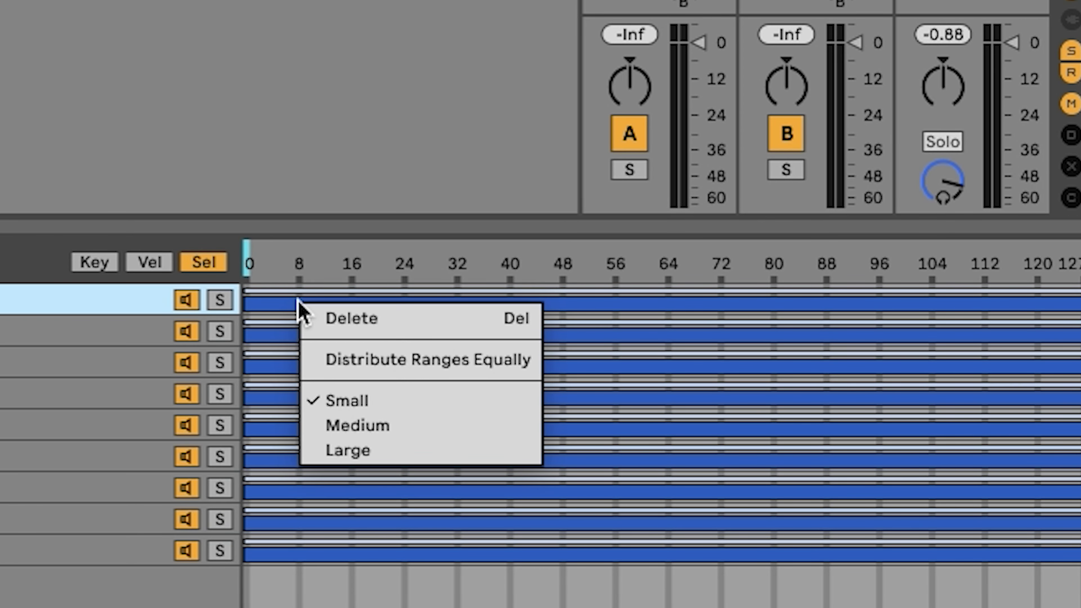
click(385, 359)
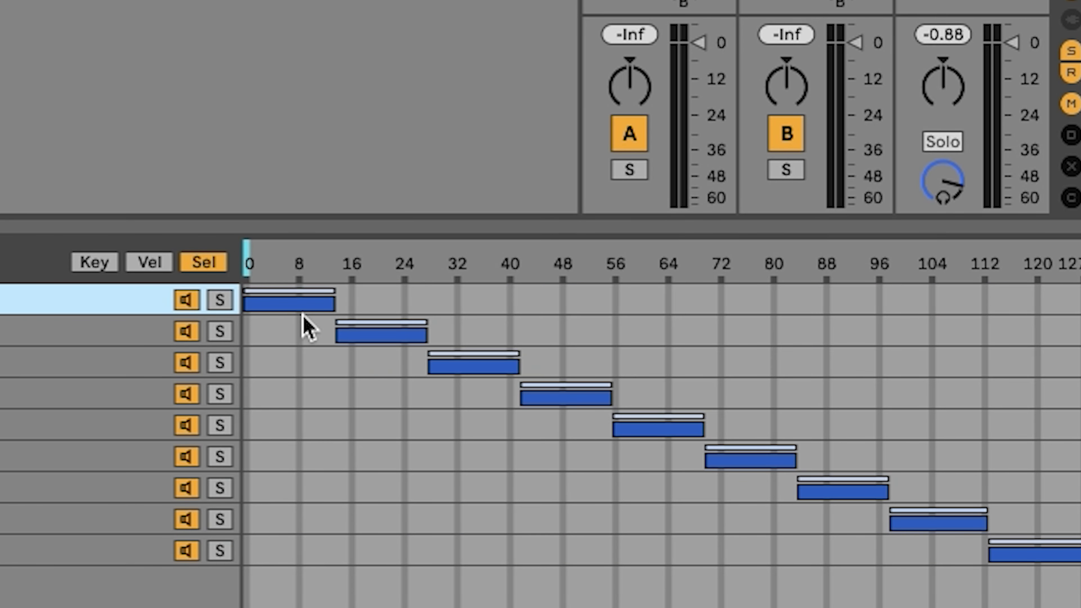
click(246, 264)
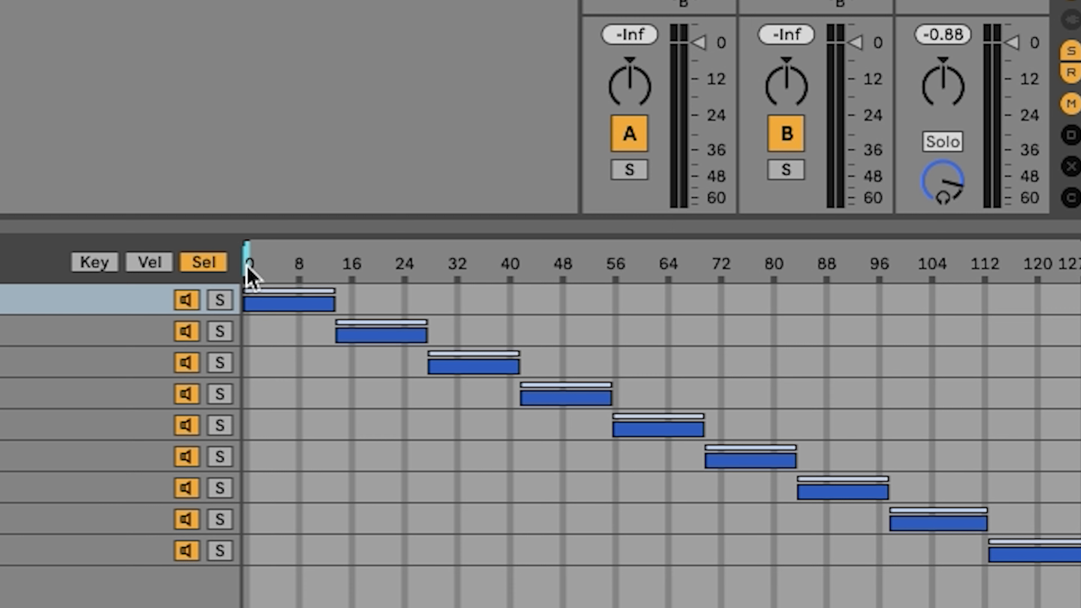
drag(246, 264, 556, 264)
Map the sample selector to the Drum Rack's Sample Selector macro and turn on MIDI mapping mode.
right_click(280, 266)
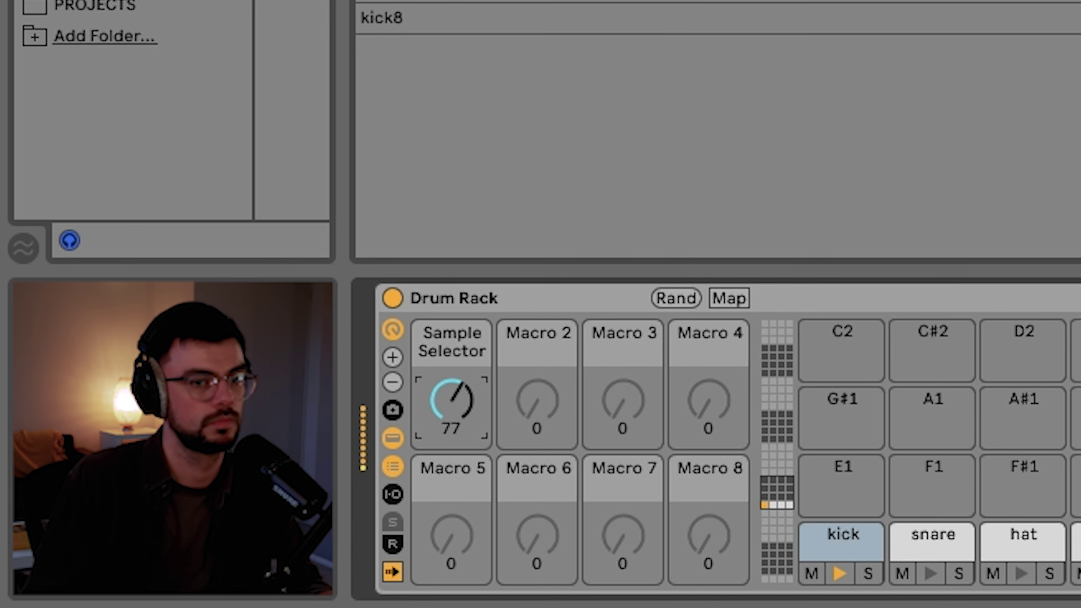
key(super+m)
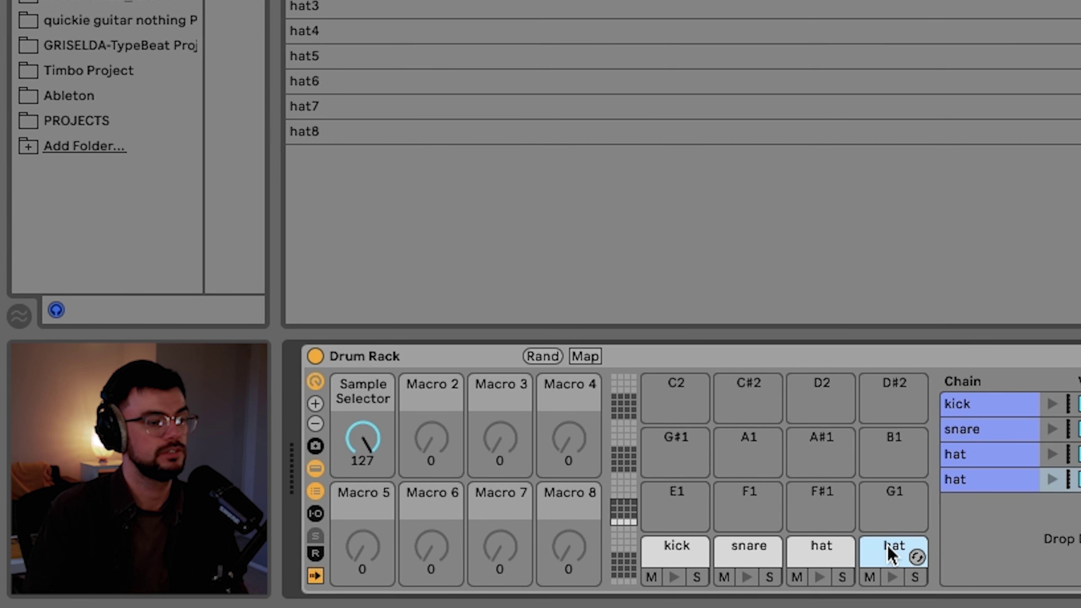
Duplicate the second hat pad to G1, give the copy an Arpeggiator and set its Rate to 1/32.
drag(889, 552, 910, 522)
click(904, 509)
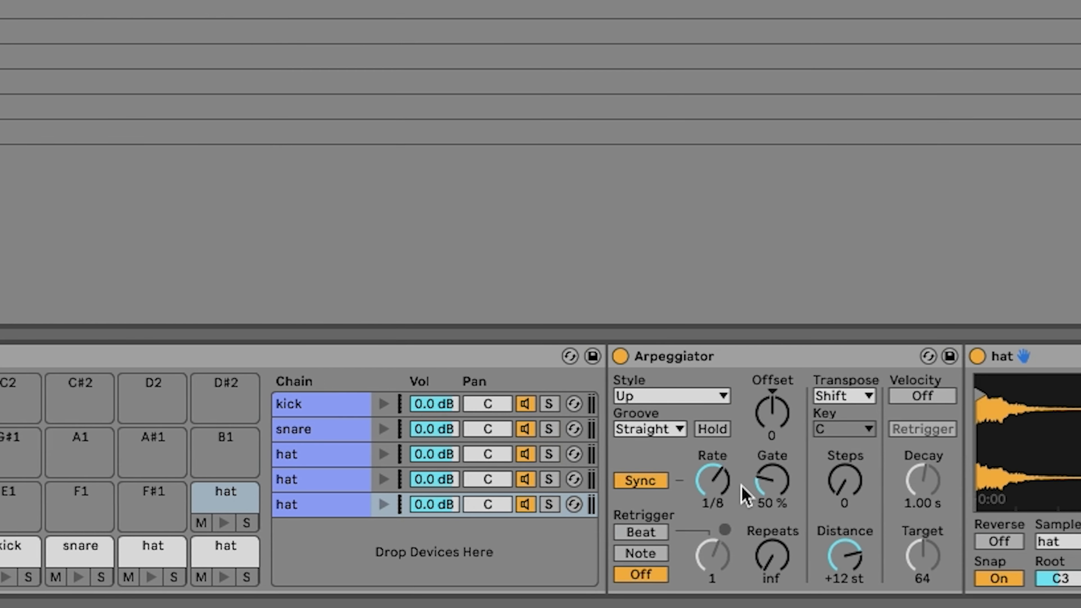
drag(684, 500, 684, 513)
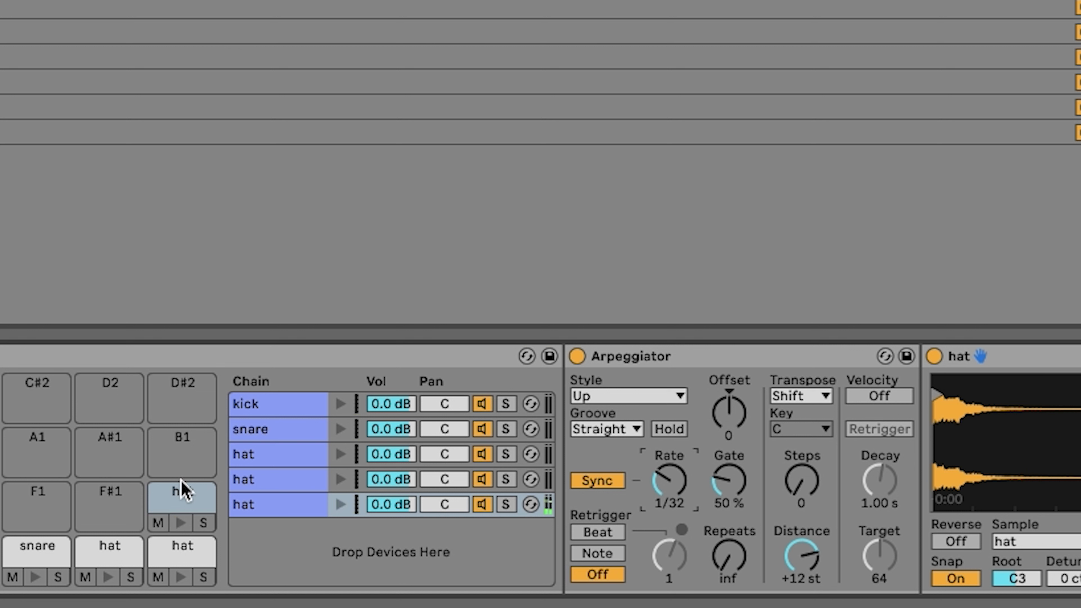
Duplicate the arpeggiated hat from G1 to the F#1 pad and adjust the copy's Arpeggiator Rate.
drag(178, 504, 127, 500)
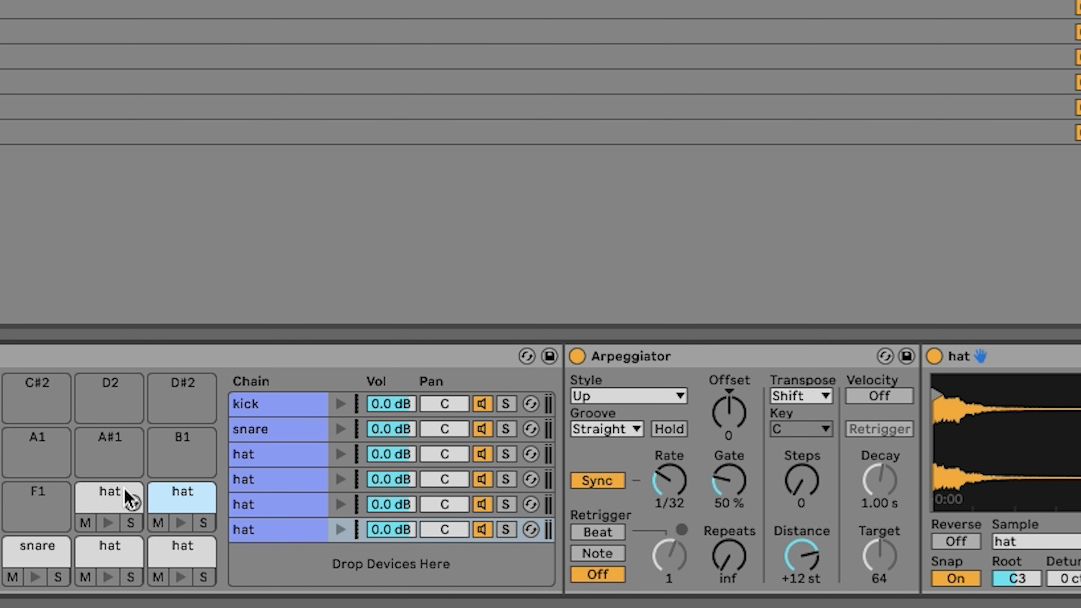
click(128, 500)
click(669, 480)
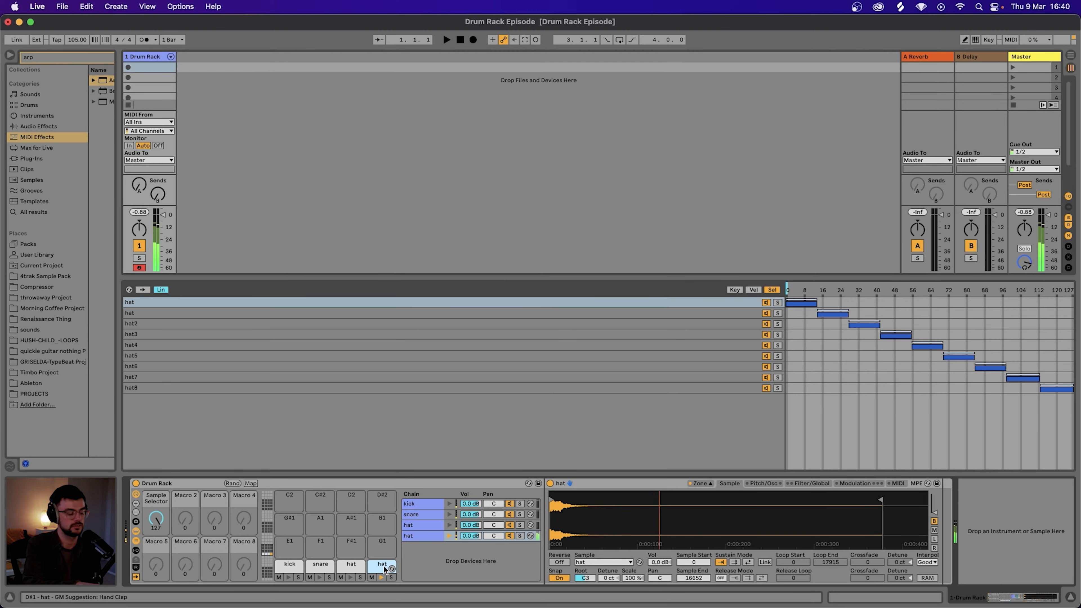
Add a Velocity effect to the last hat pad with Random at 64 and Lowest at 50.
click(45, 57)
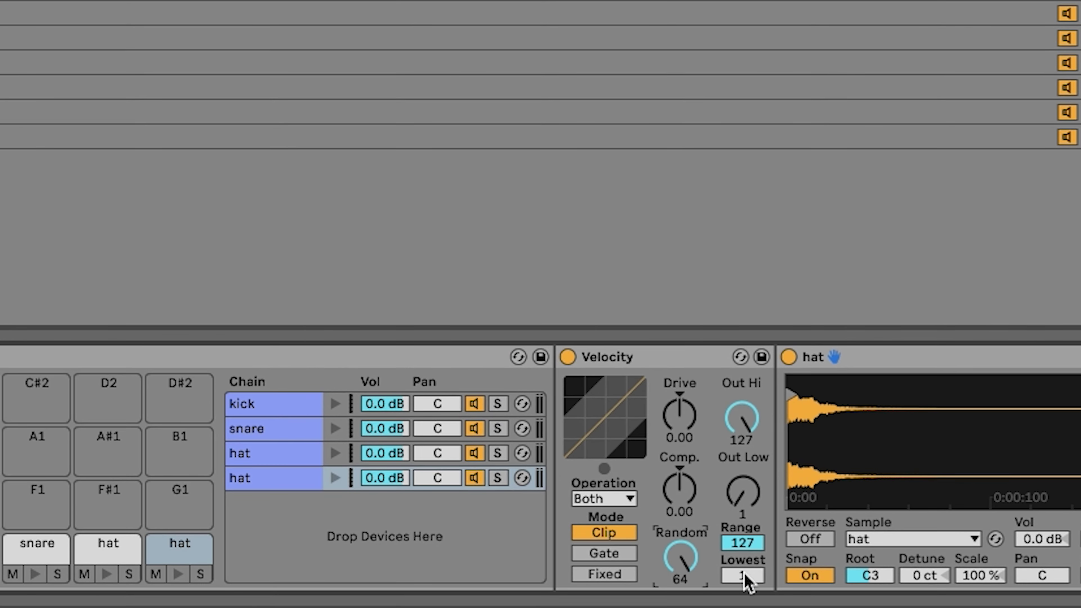
drag(729, 580, 728, 568)
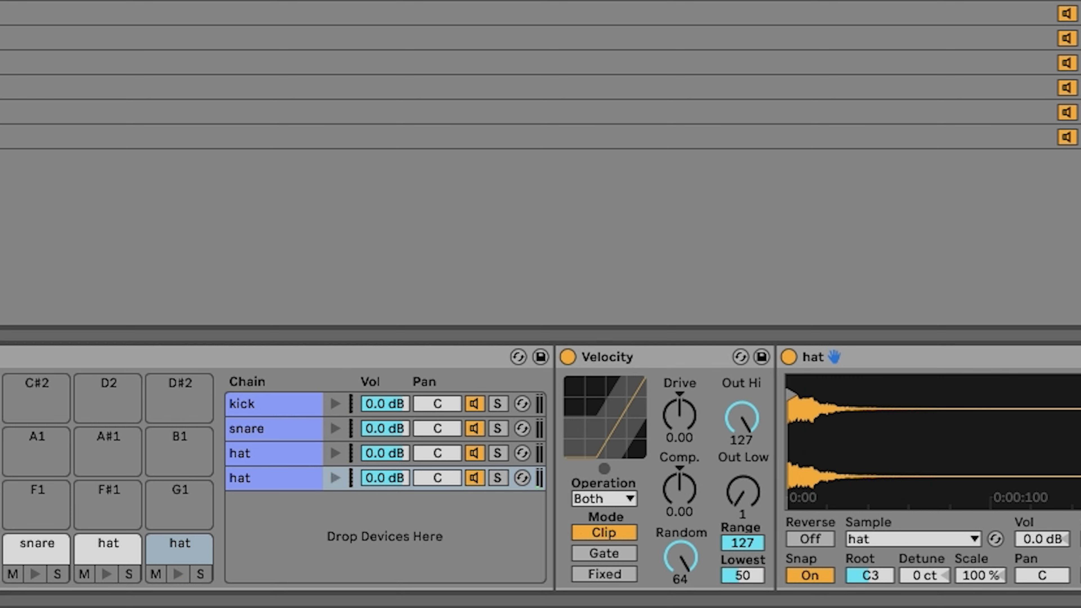
Insert Random and Pitch MIDI effects ahead of the hat's Velocity effect.
drag(0, 469, 577, 521)
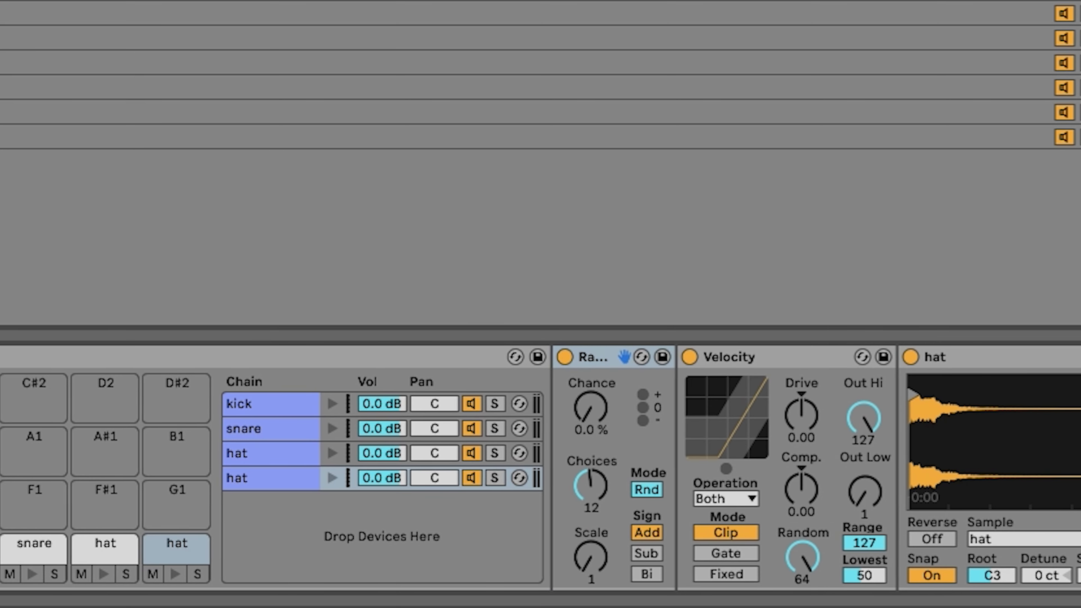
drag(598, 485, 600, 482)
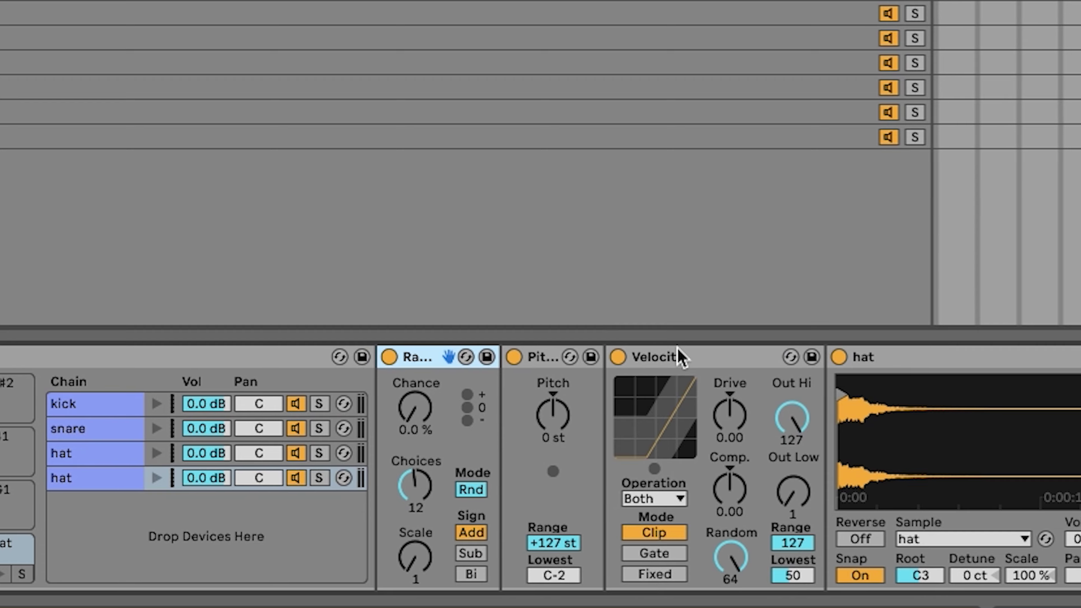
Group the Random, Pitch and Velocity effects into a MIDI effect rack and set Random's Chance to 1.6%.
shift+click(722, 354)
key(super+g)
drag(419, 421, 419, 419)
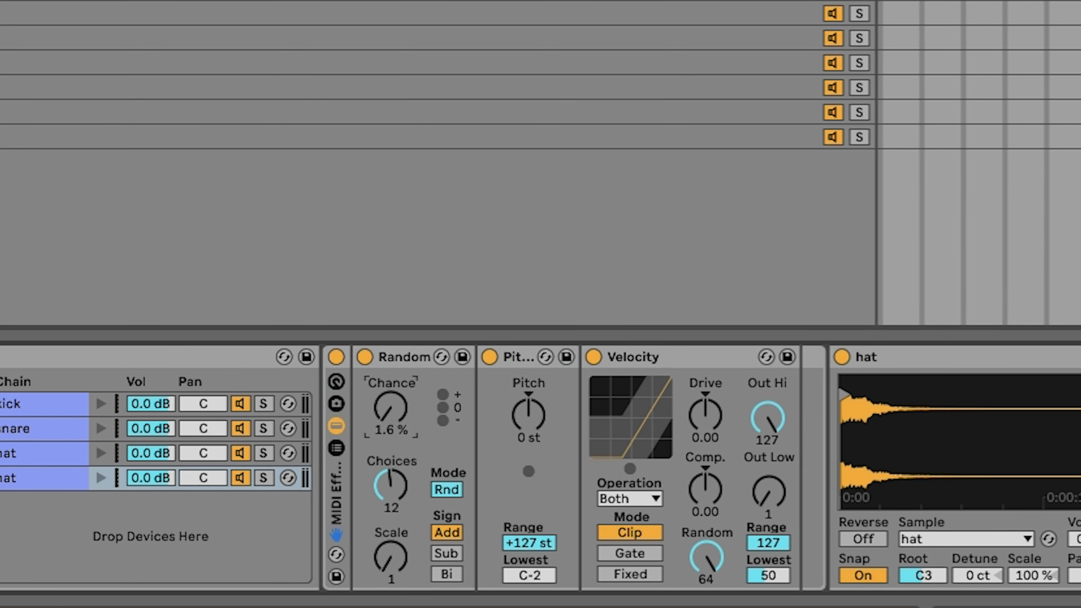